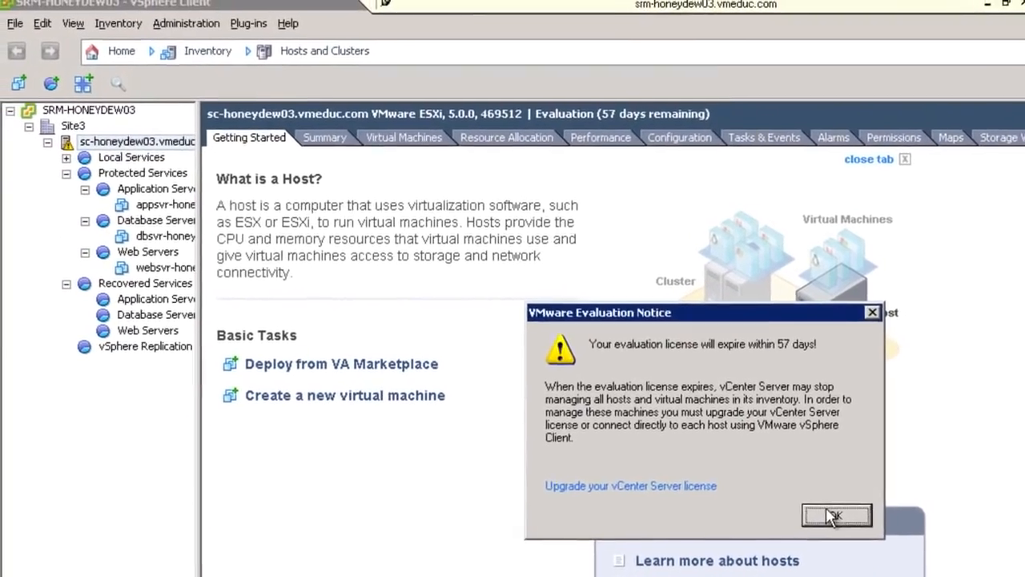
Dismiss the evaluation license notice and widen the inventory tree so full server names show
click(758, 474)
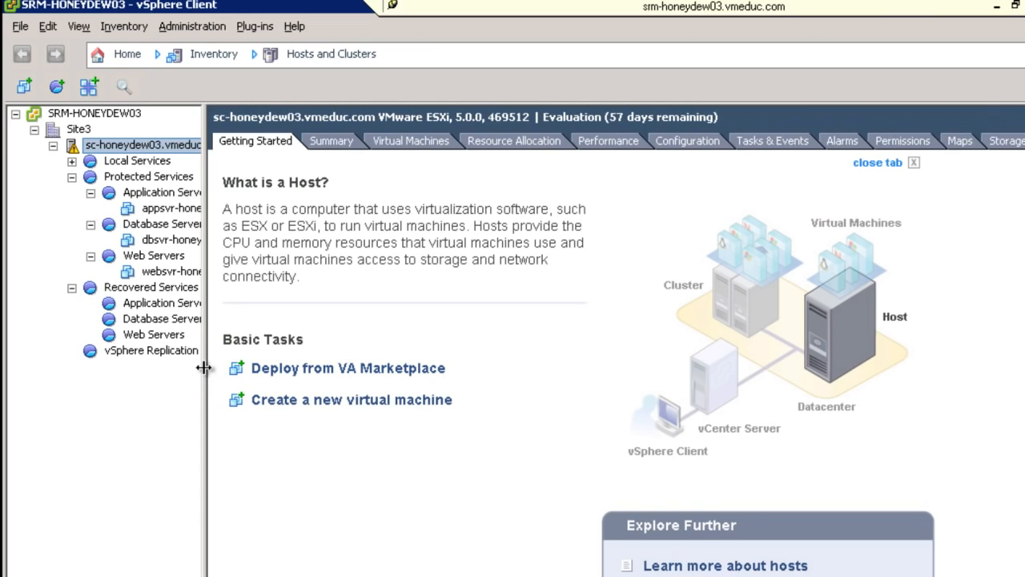
drag(207, 369, 318, 382)
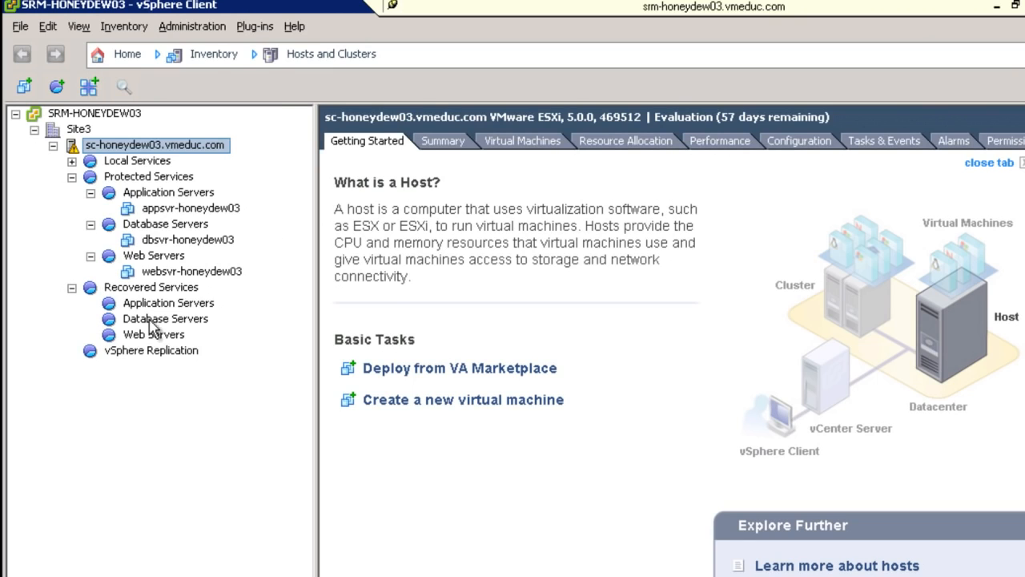
click(309, 61)
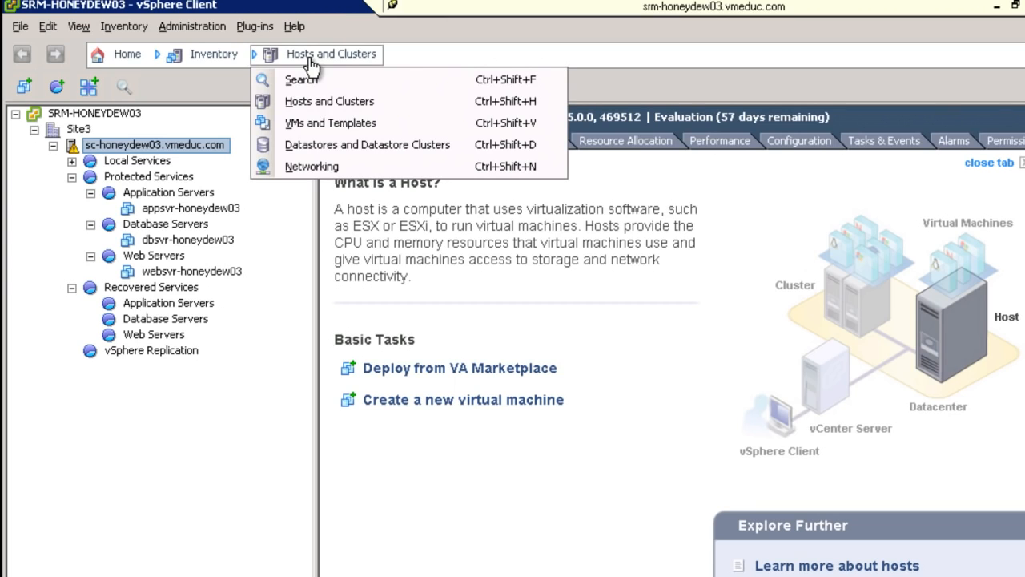
Show Site3 in VMs and Templates with Local Services and SRM Protected Services expanded
click(332, 128)
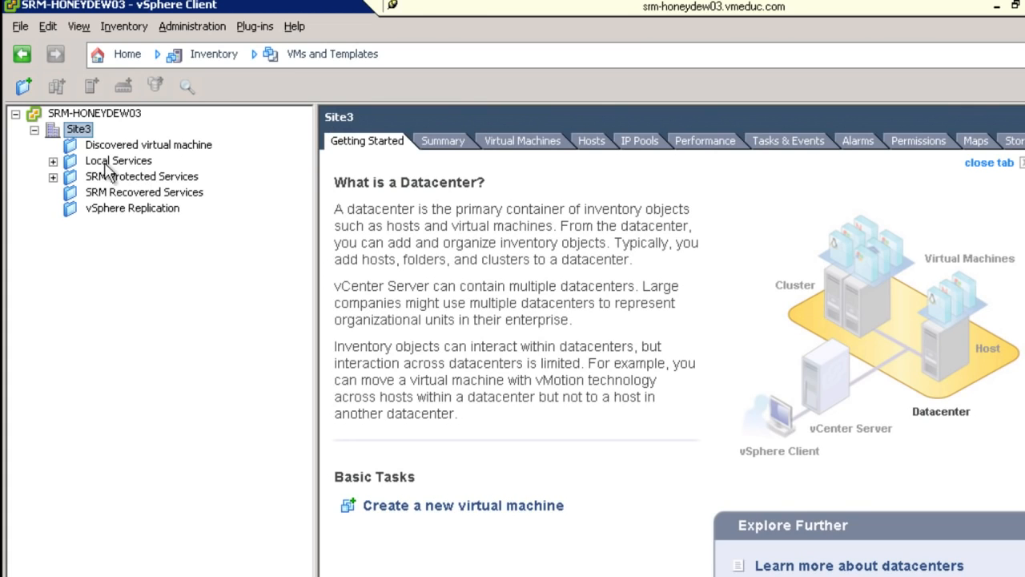
click(53, 162)
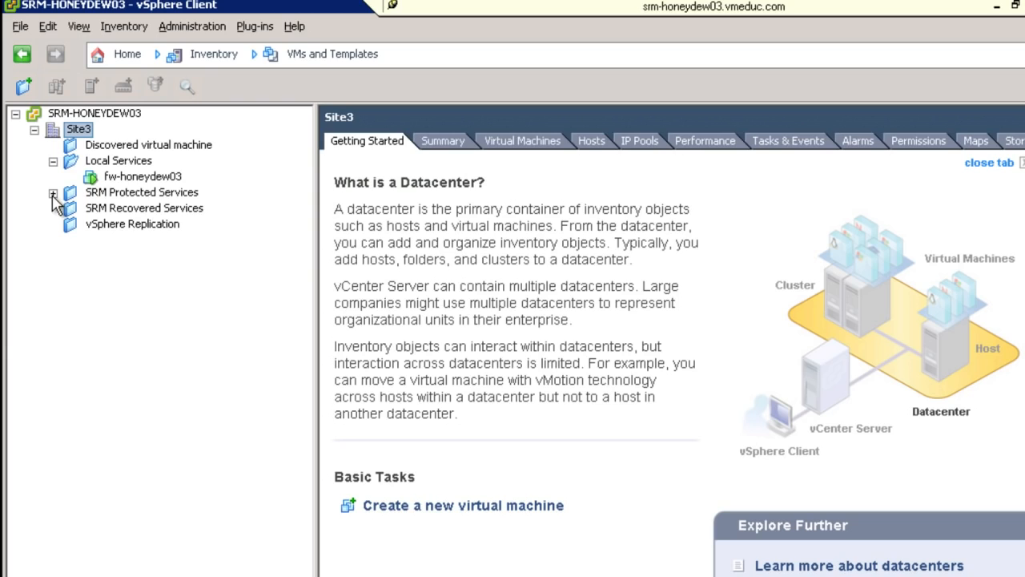
click(53, 195)
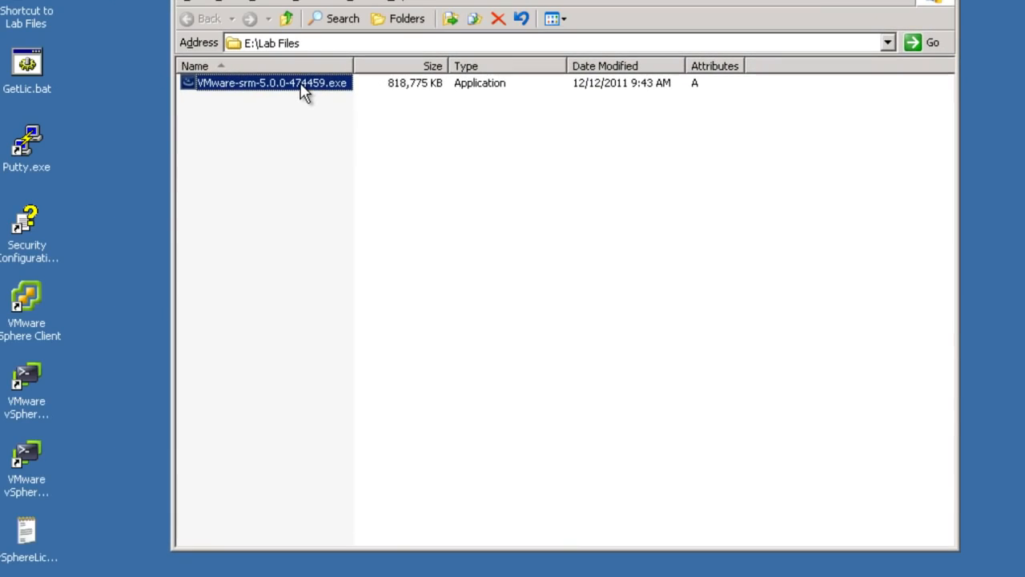
Launch VMware-srm-5.0.0-474459.exe in English, pass the intro pages, and accept the license agreement
double_click(302, 88)
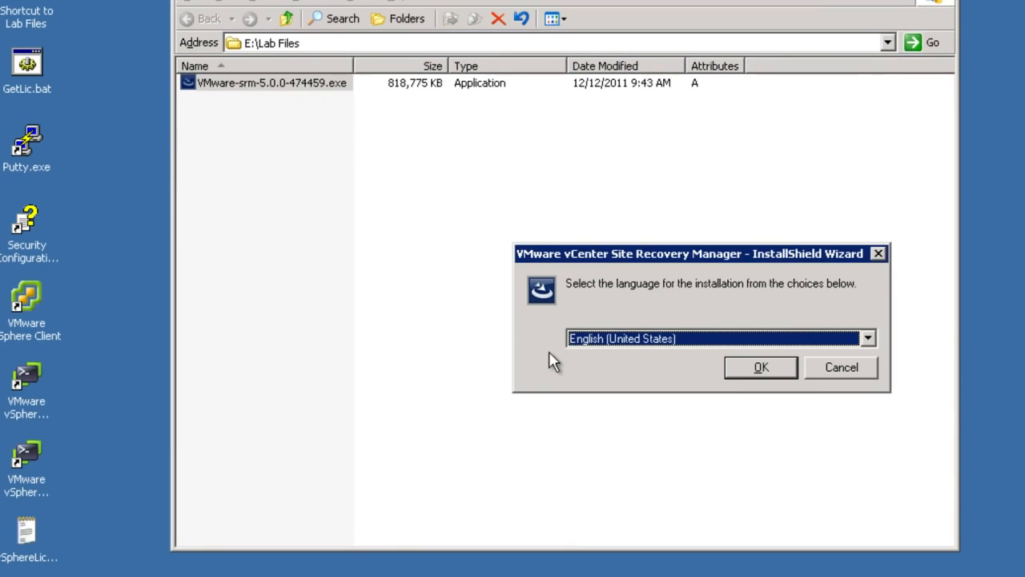
click(743, 370)
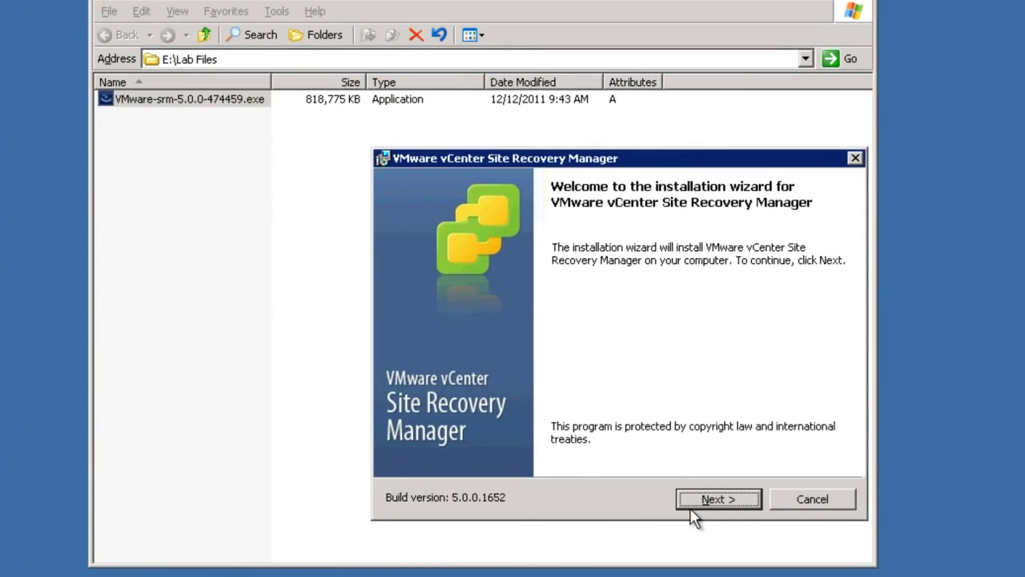
click(698, 500)
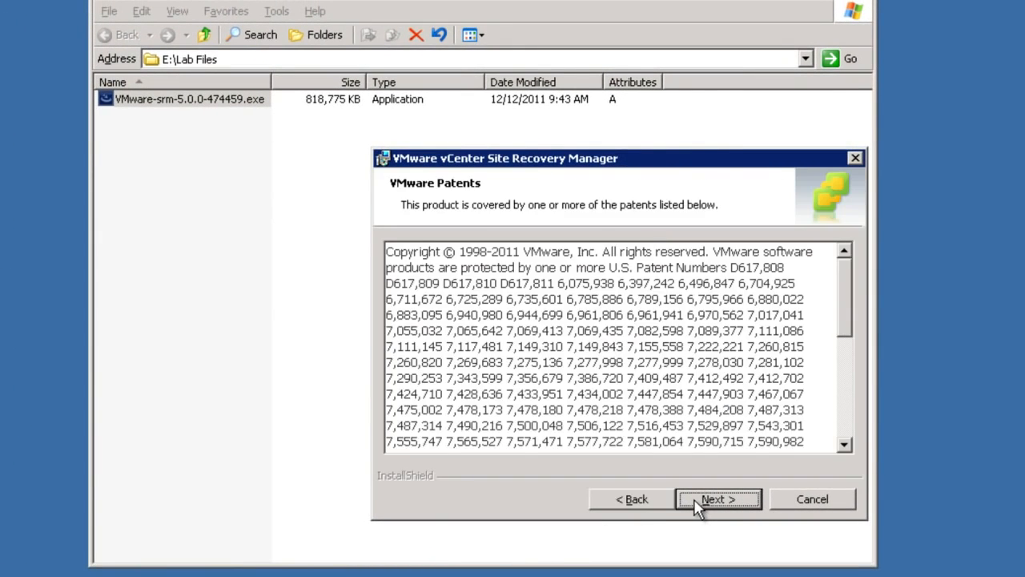
click(696, 501)
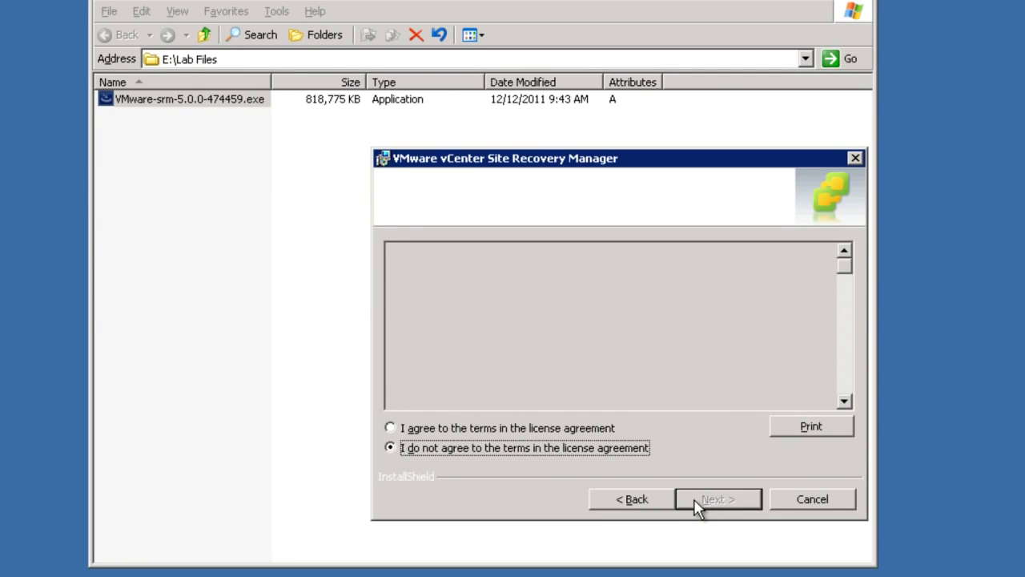
click(532, 427)
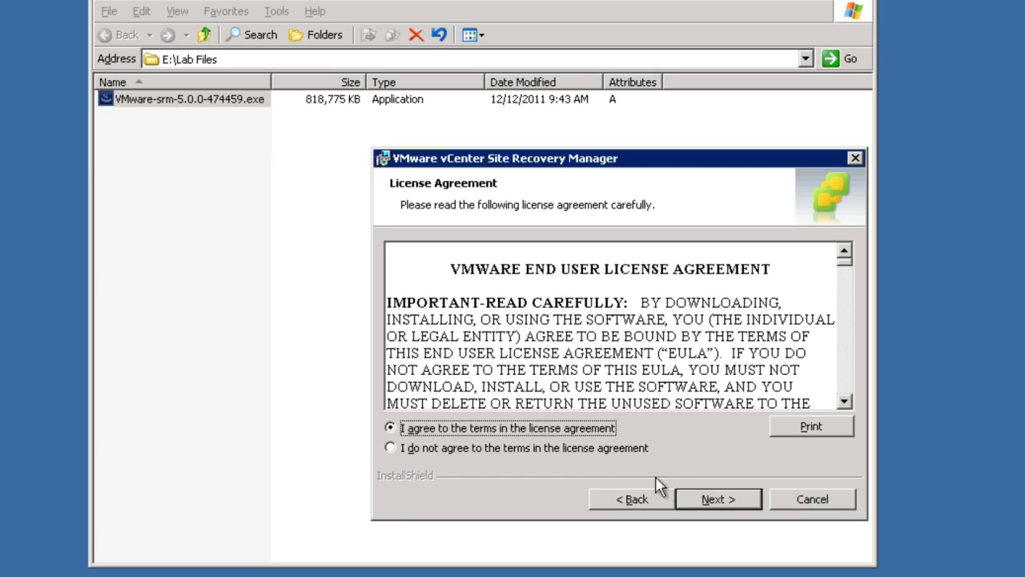
Keep the default destination folder and vSphere Replication installation, advancing to vCenter registration
click(703, 500)
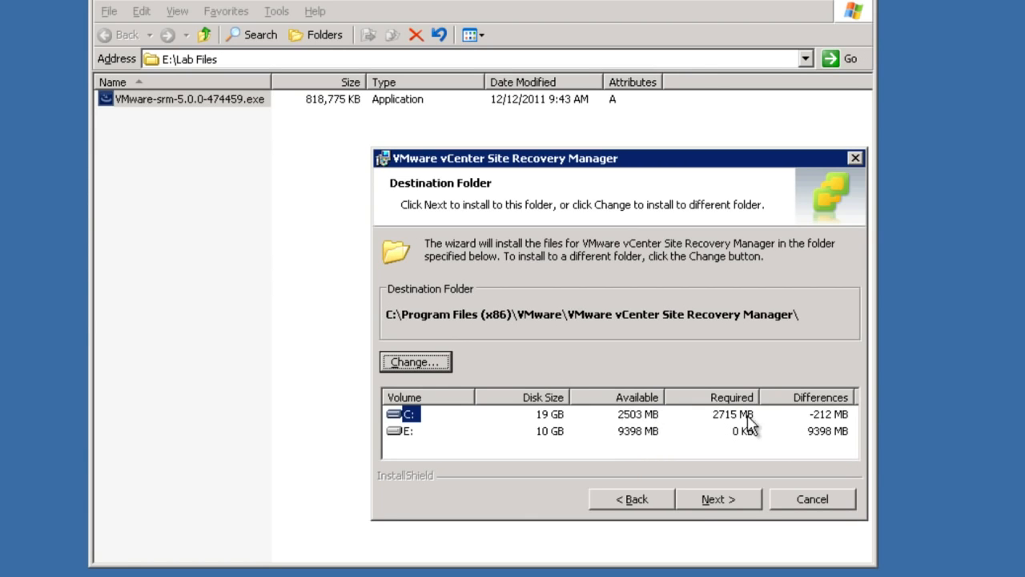
click(698, 498)
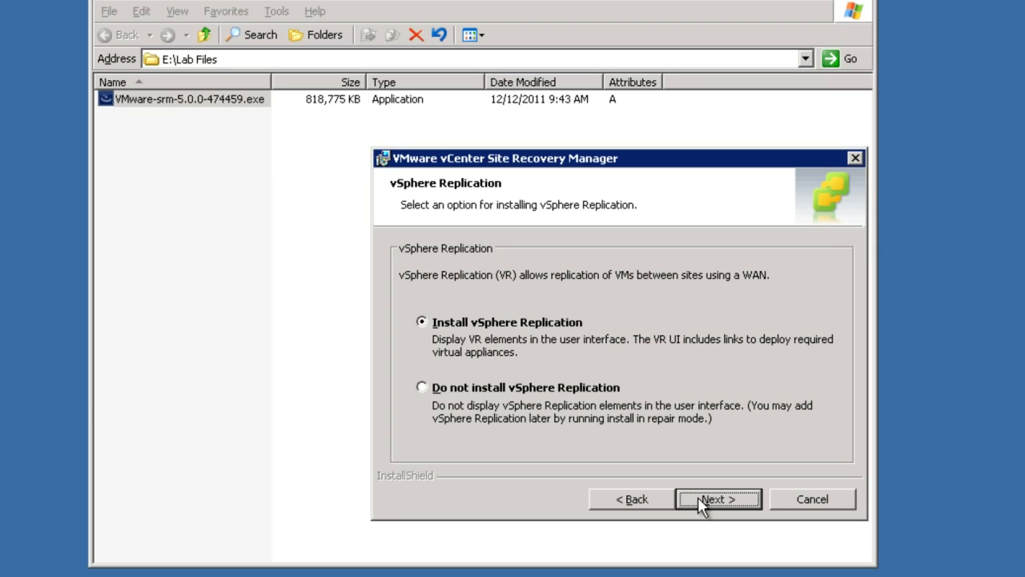
click(698, 496)
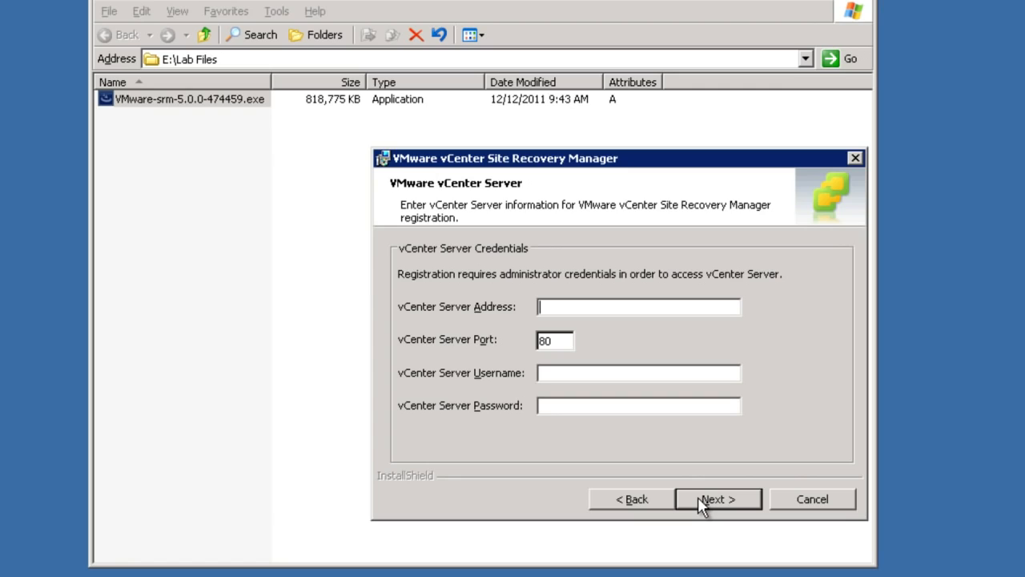
Register with vCenter srm-honeydew03.vmeduc.com as administrator and accept its certificate thumbprint
text(srm-honeydew0)
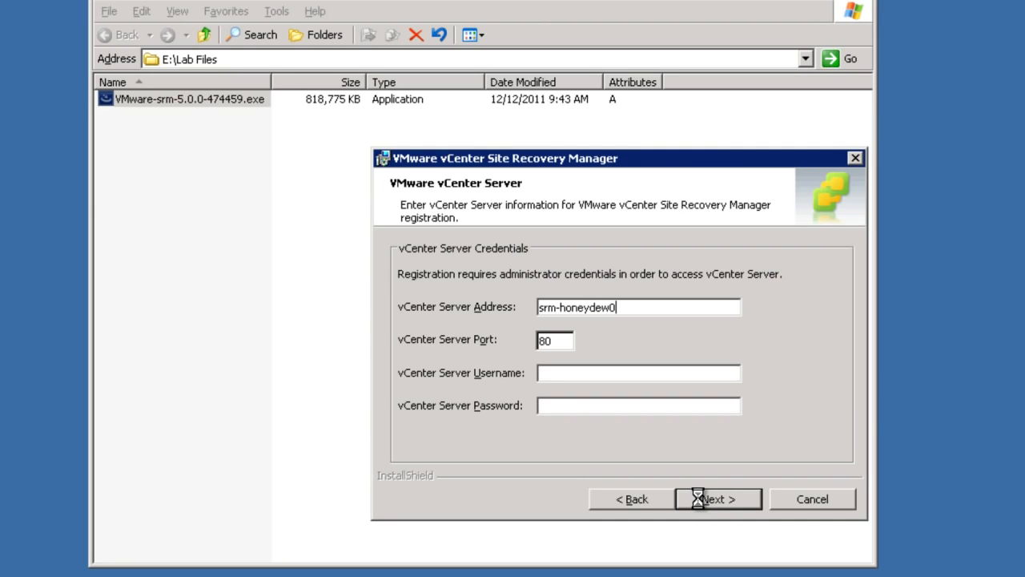
text(3.vmeduc.com)
key(Tab)
key(Tab)
text(ad)
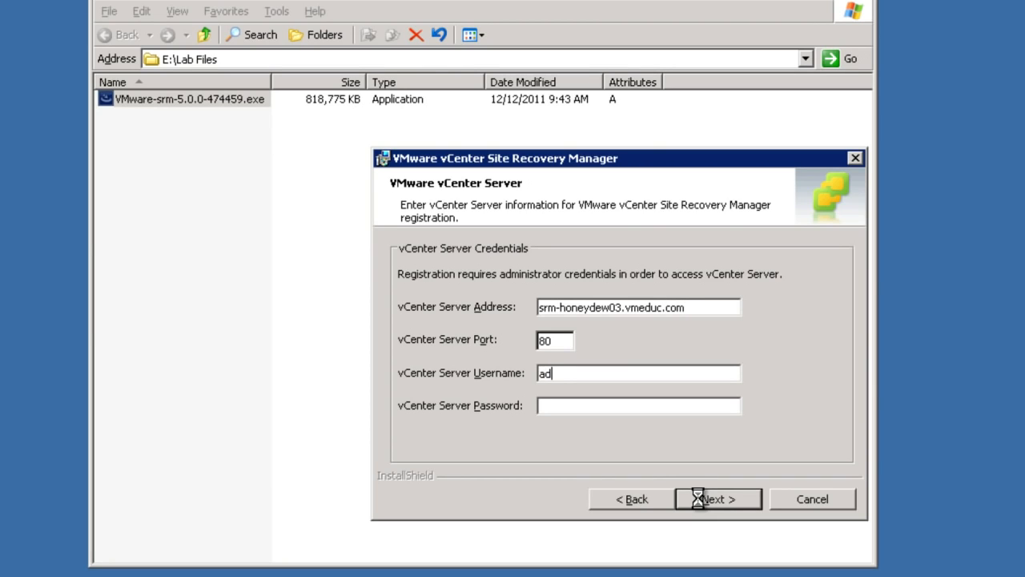
text(ministrator)
key(Tab)
text(*****)
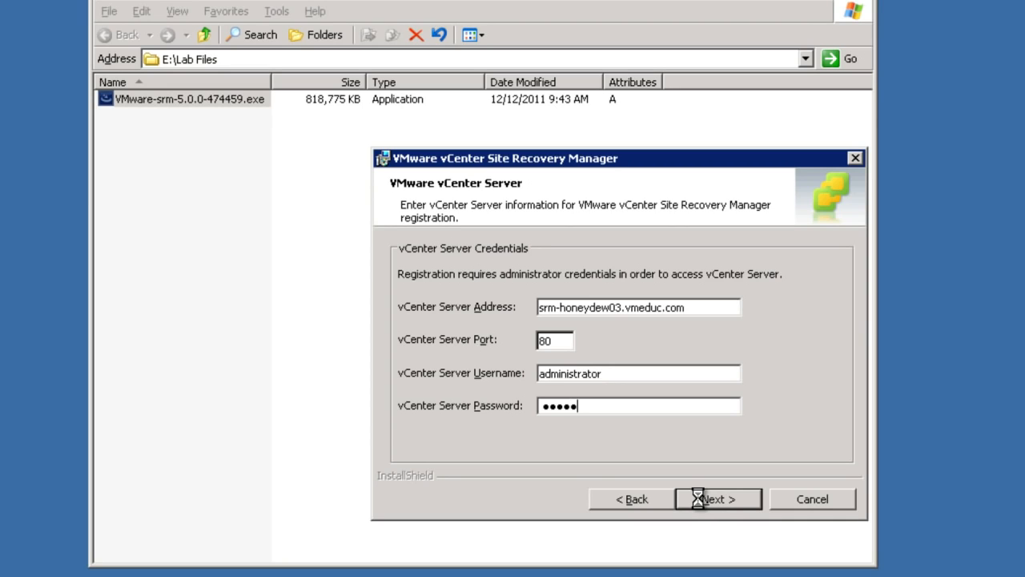
text(*)
click(697, 498)
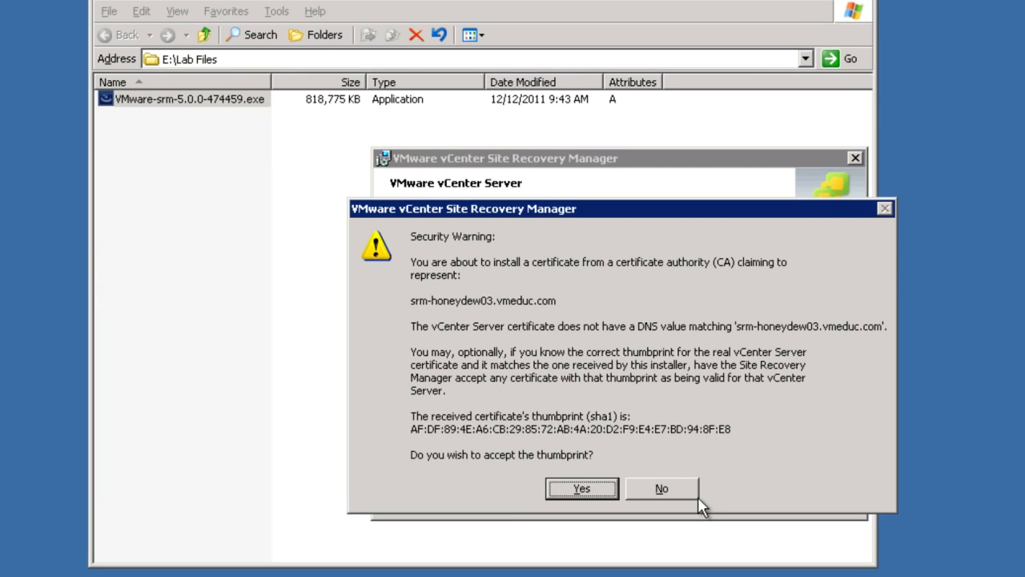
click(580, 488)
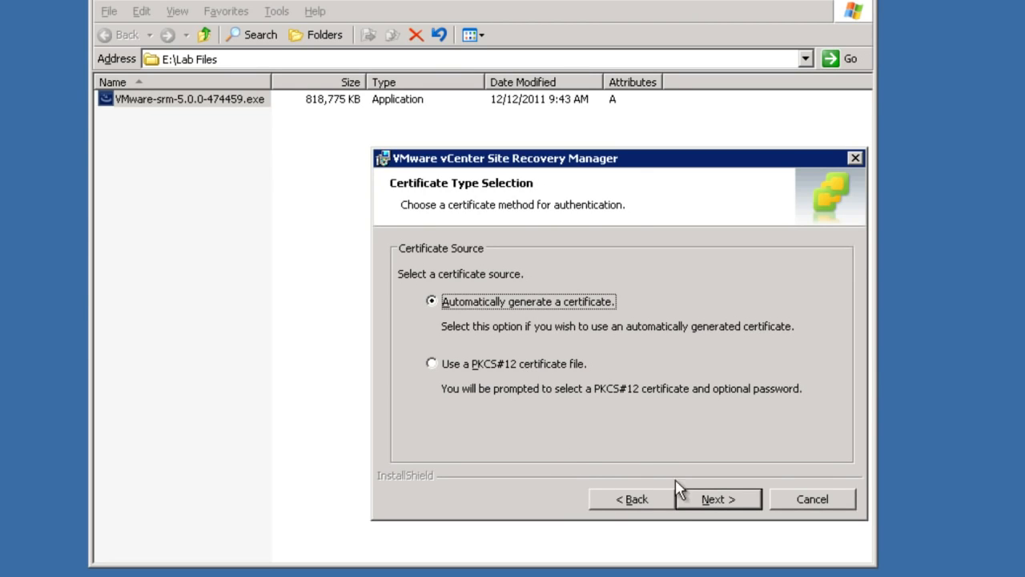
Auto-generate the certificate with organization VMware and organization unit Education
click(709, 499)
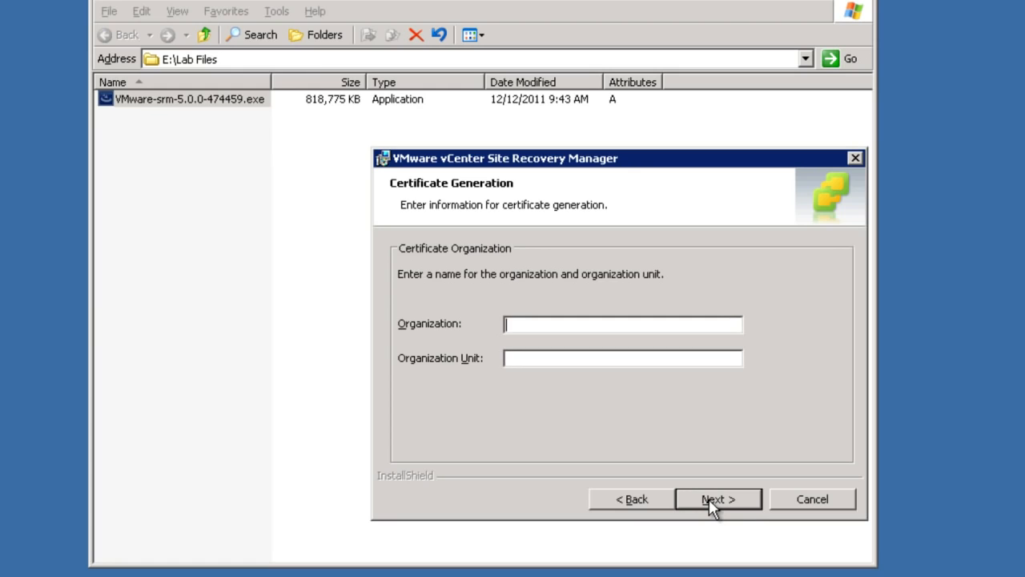
text(VMware)
key(Tab)
text(Education)
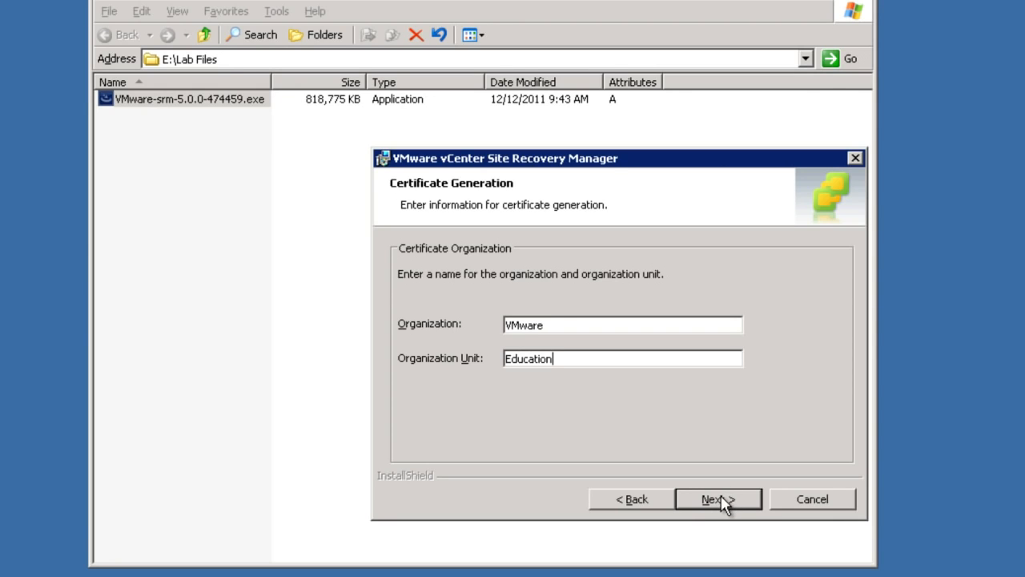
click(718, 499)
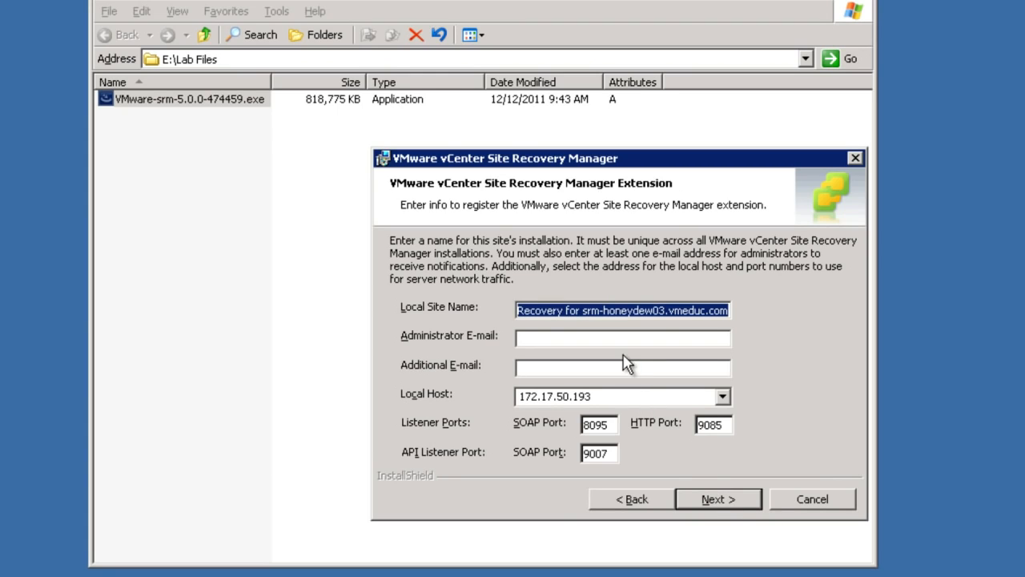
Name the local site 'Site 3', enter an administrator e-mail, and keep local host 172.17.50.193
text(Si)
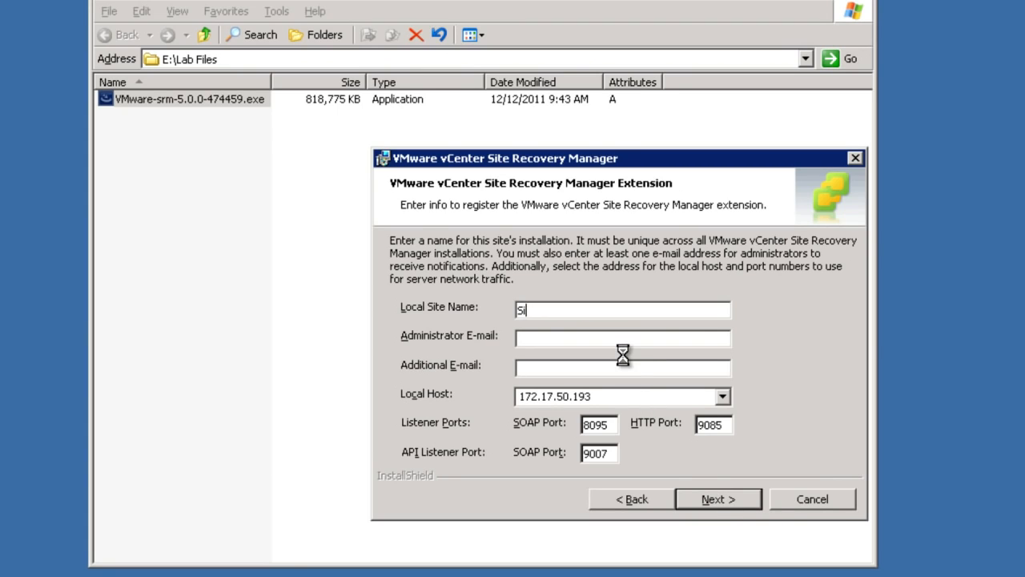
text(te 3)
click(566, 337)
text(a@a.com)
key(Tab)
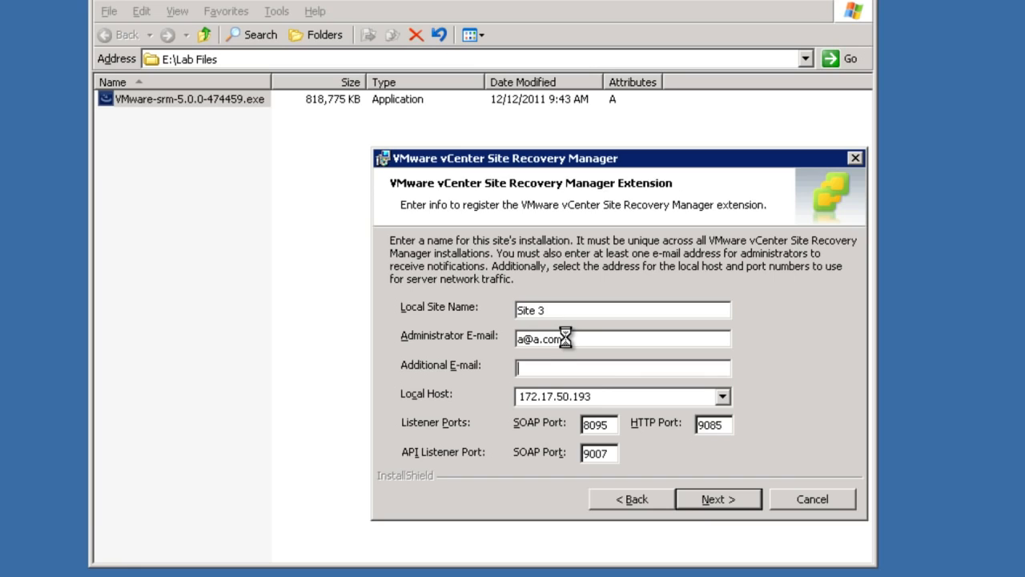
key(Tab)
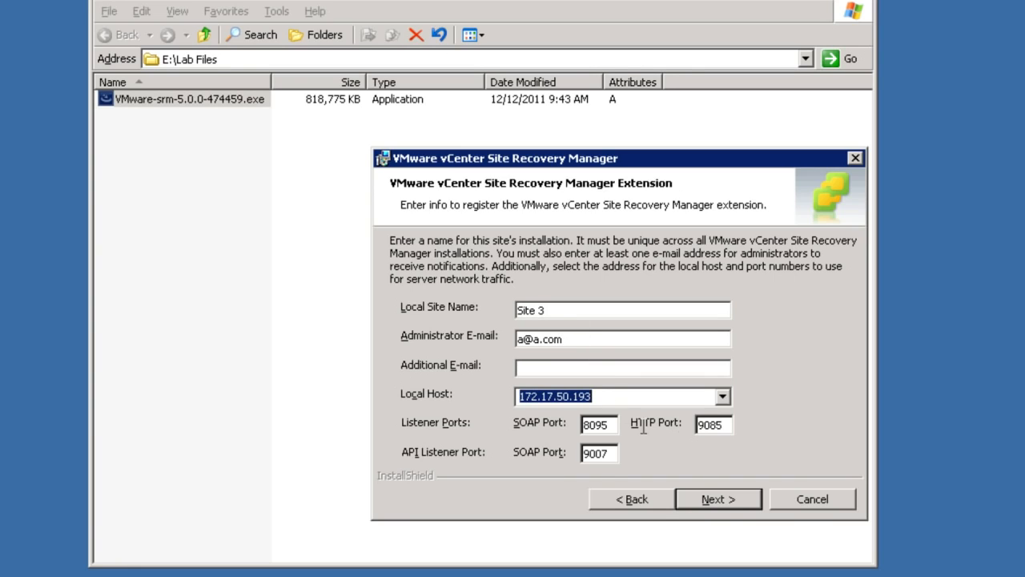
Submit the site details and choose SRM_DB as the database data source
click(710, 502)
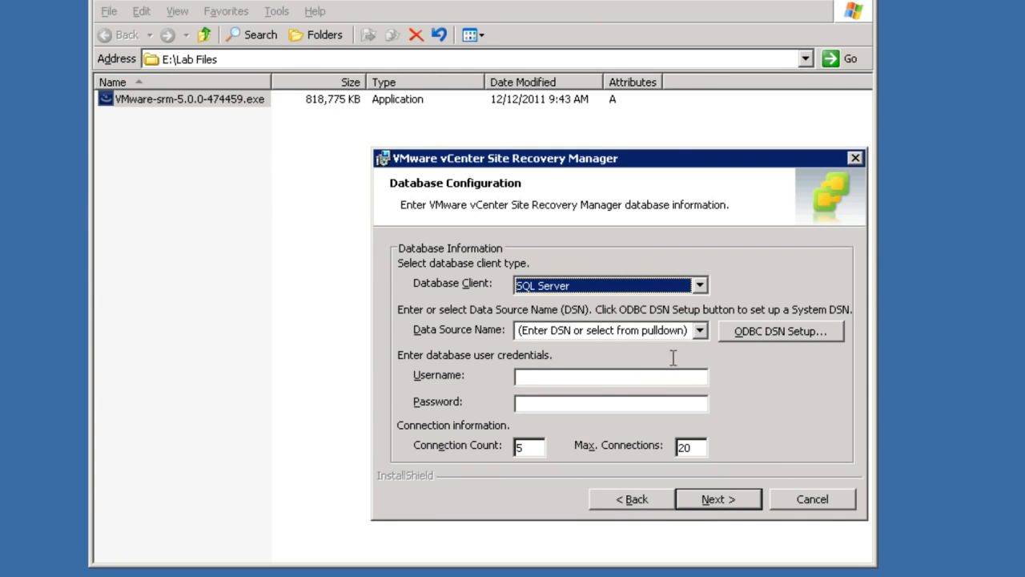
click(700, 330)
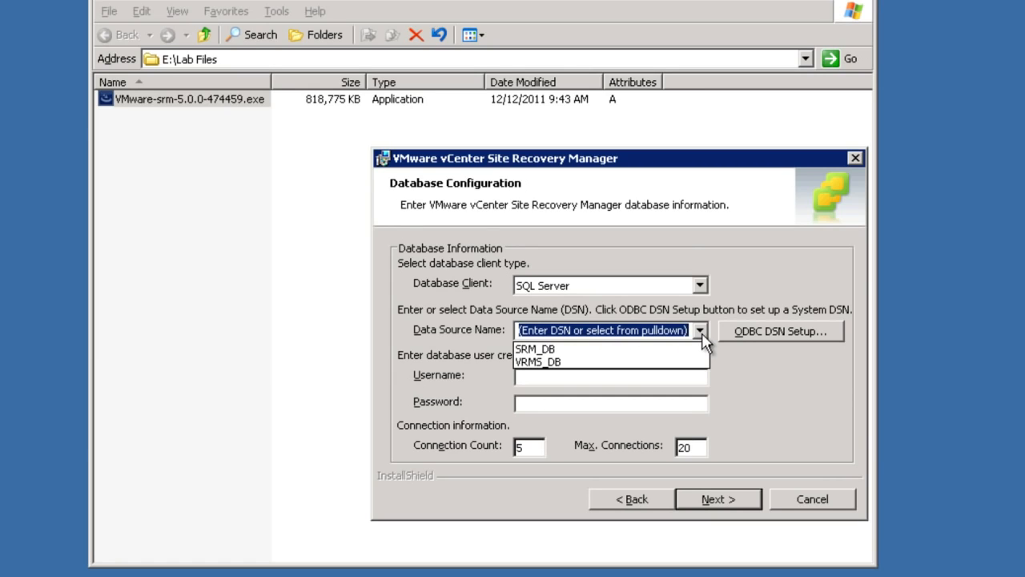
click(634, 350)
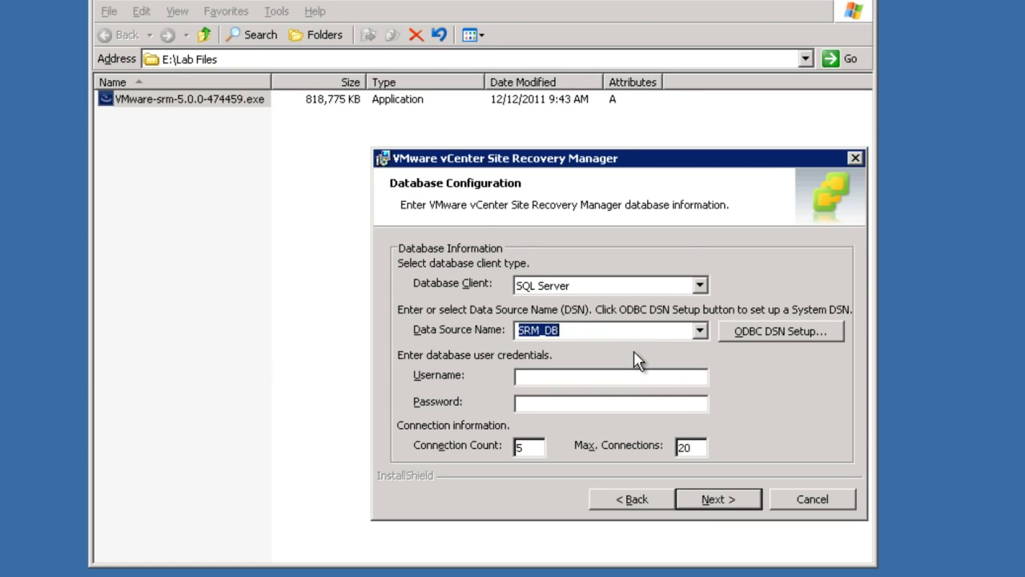
Enter the SRM_Admin database username and its password, then continue to Ready to Install
click(563, 377)
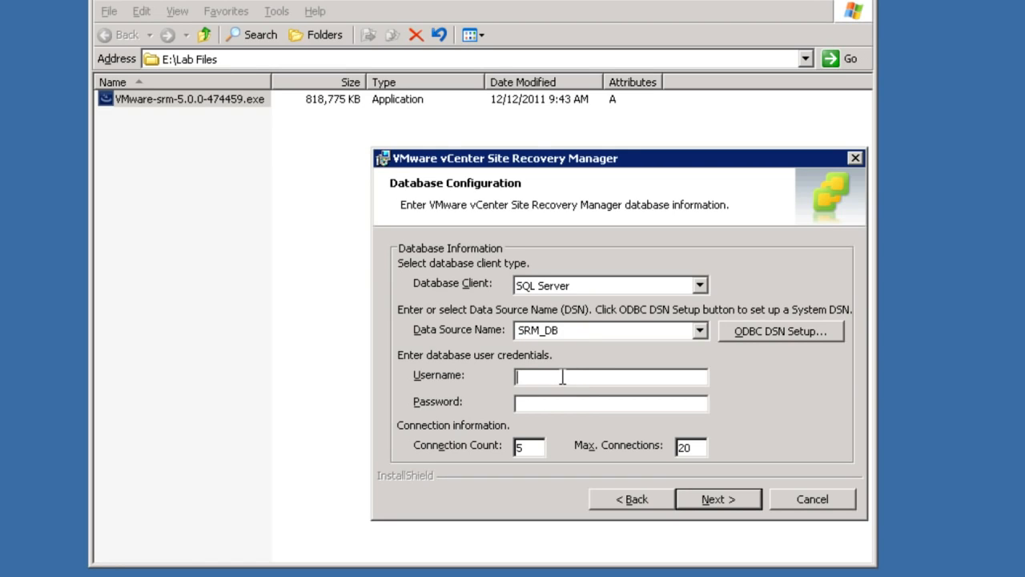
text(ARM_Admin)
key(Home)
key(Right)
key(BackSpace)
text(S)
key(Tab)
text(••••)
text(••)
text(!)
click(705, 493)
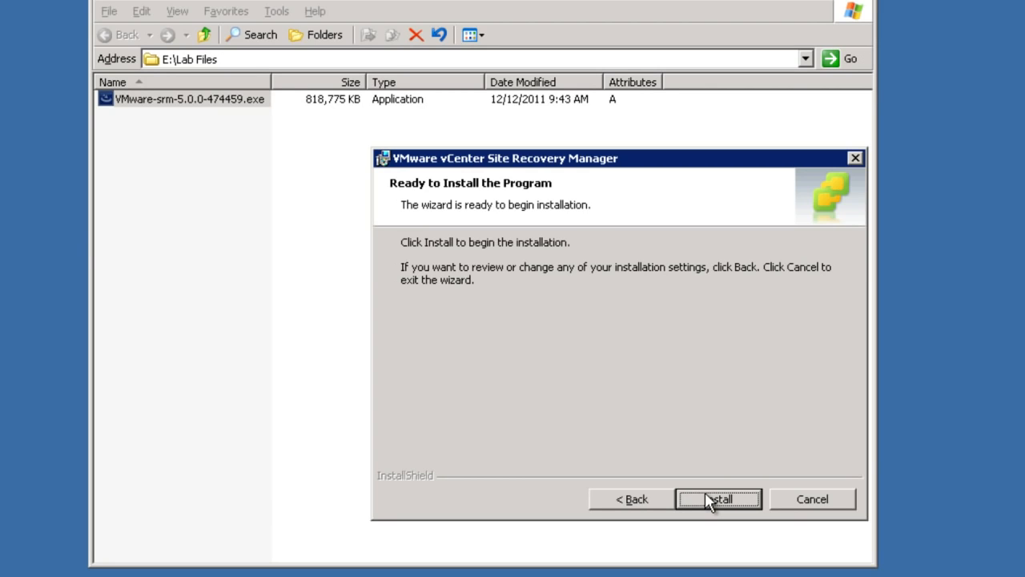
Install Site Recovery Manager and finish the wizard once installation completes
click(704, 491)
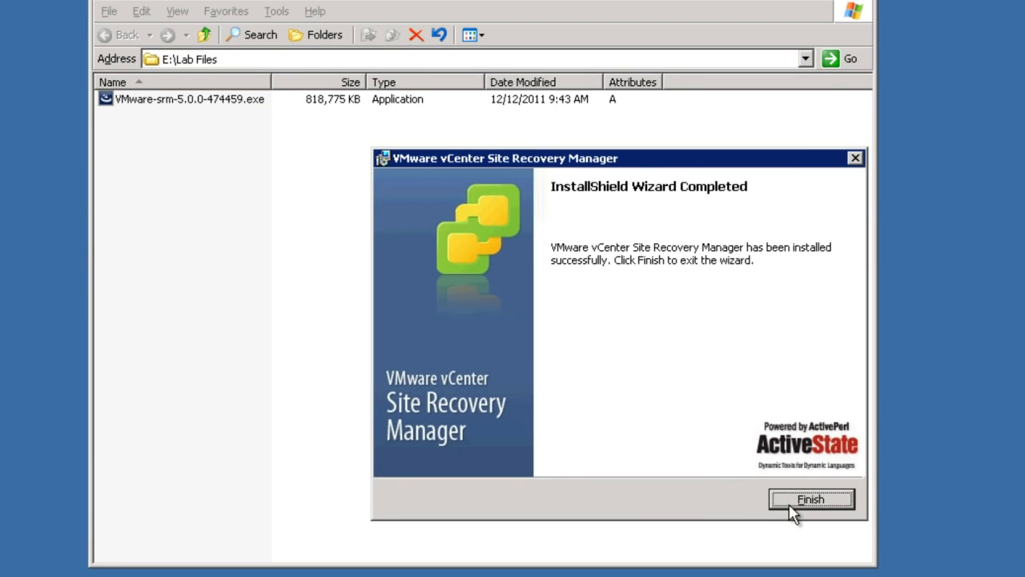
click(789, 505)
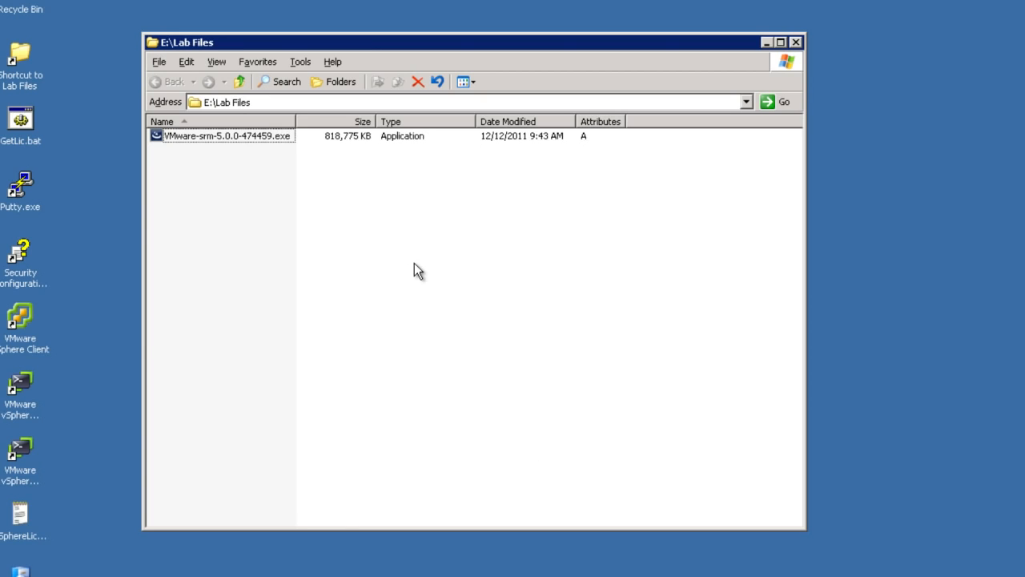
Start vSphere Client and log in to srm-honeydew03.vmeduc.com with the administrator credentials
double_click(22, 319)
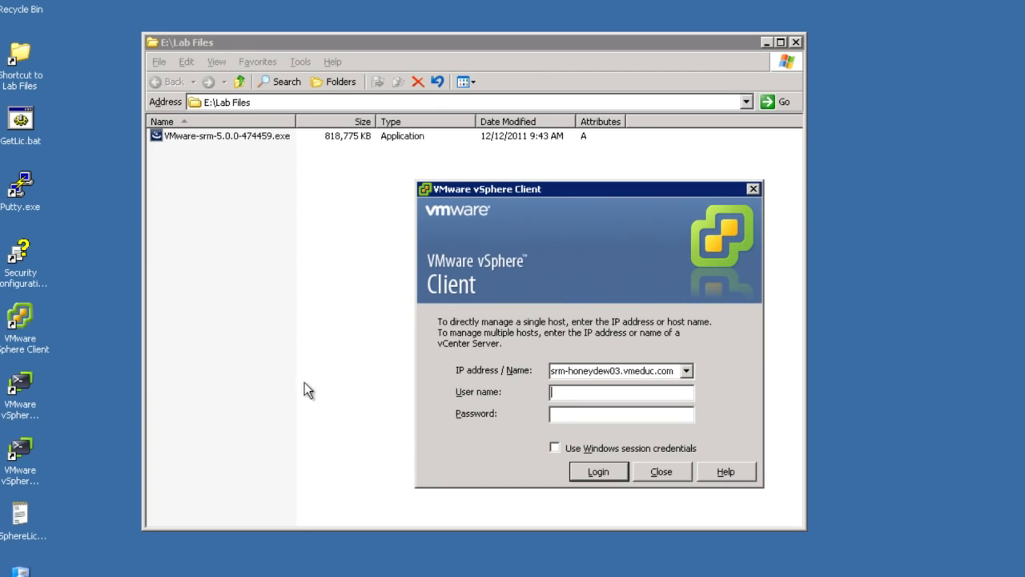
text(administratovmware)
key(Return)
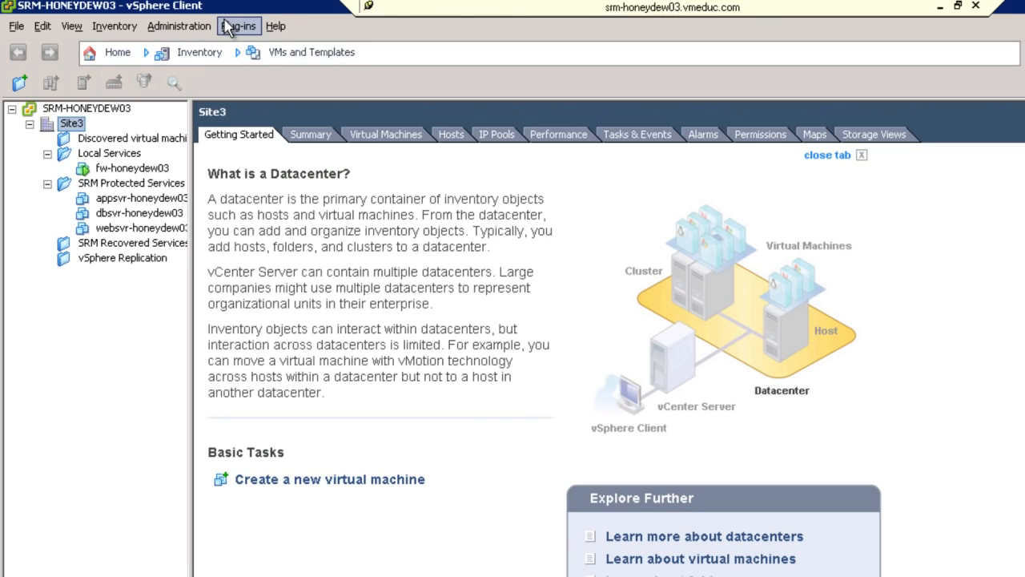
Download the Site Recovery Manager plug-in from Plug-in Manager, permanently trusting the server certificate, and run its installer
click(228, 27)
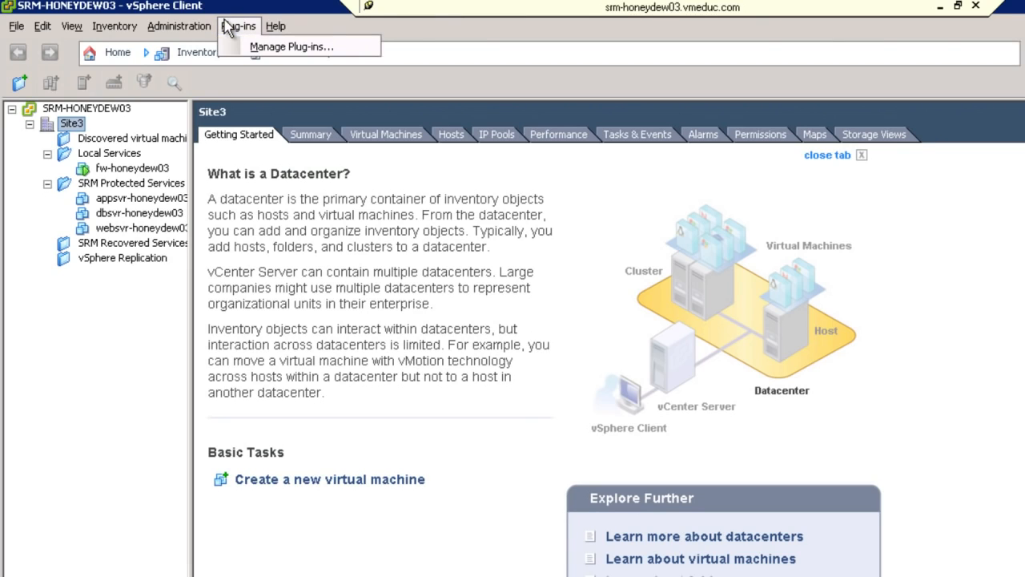
click(267, 48)
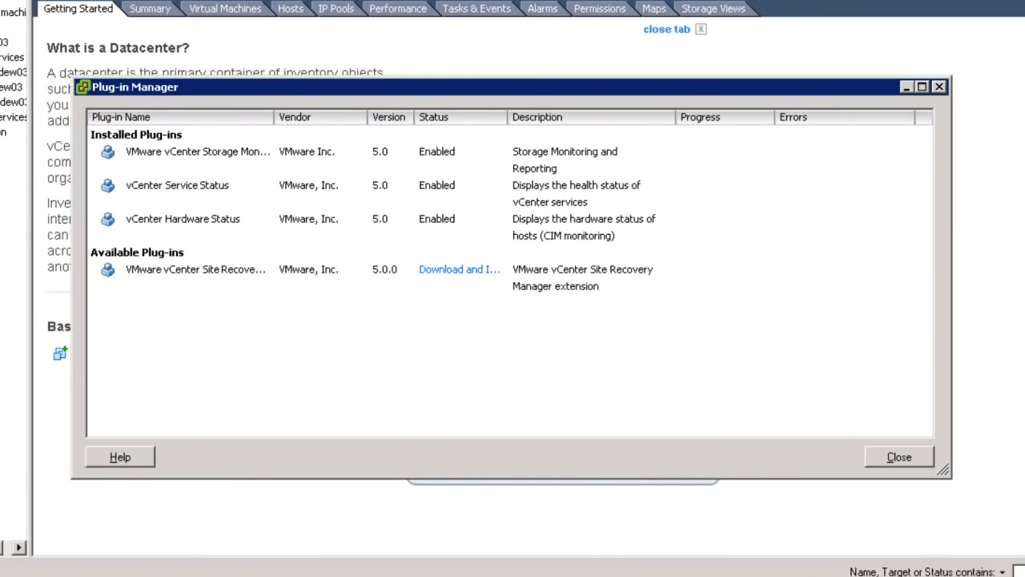
click(457, 273)
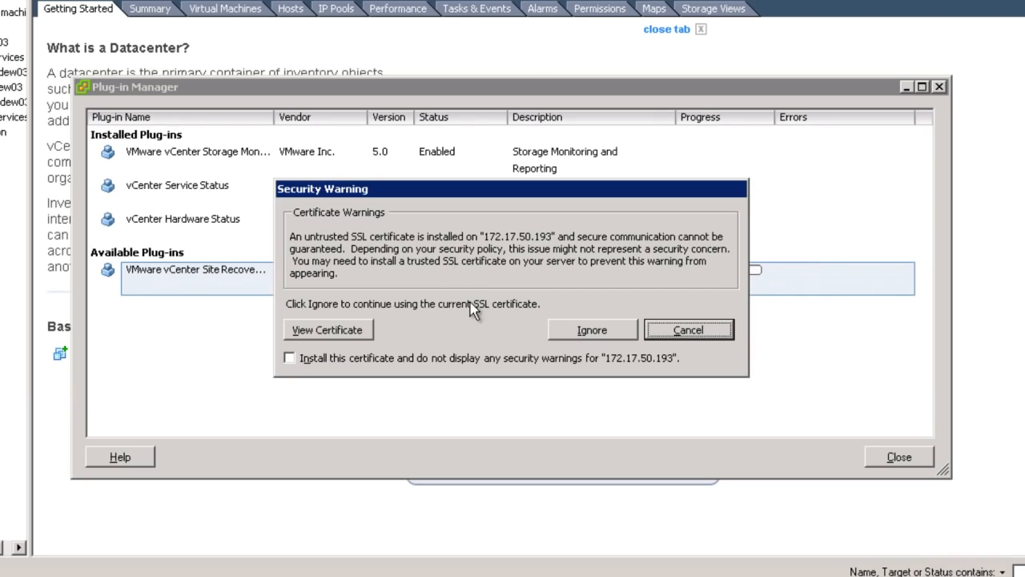
click(371, 359)
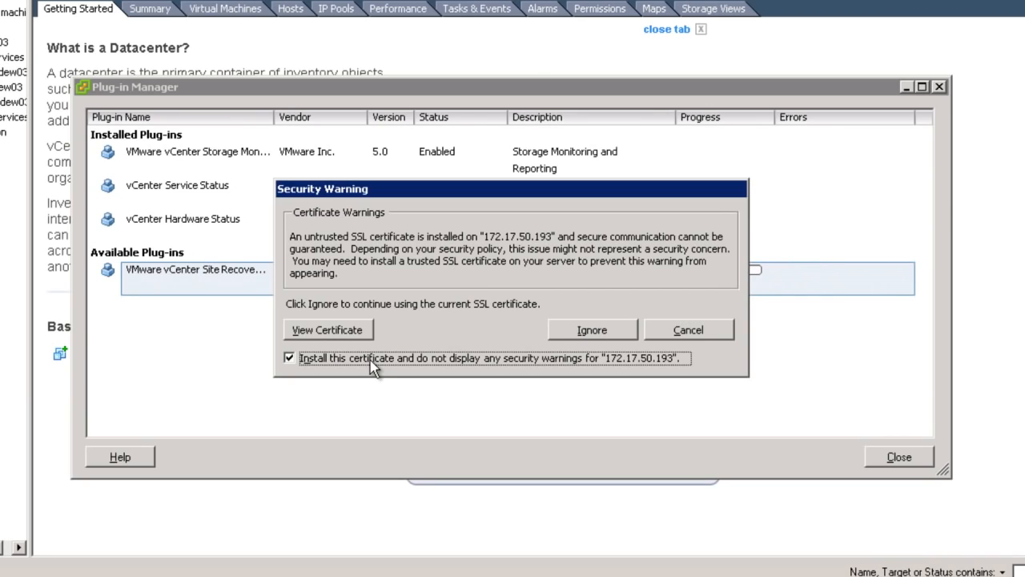
click(564, 327)
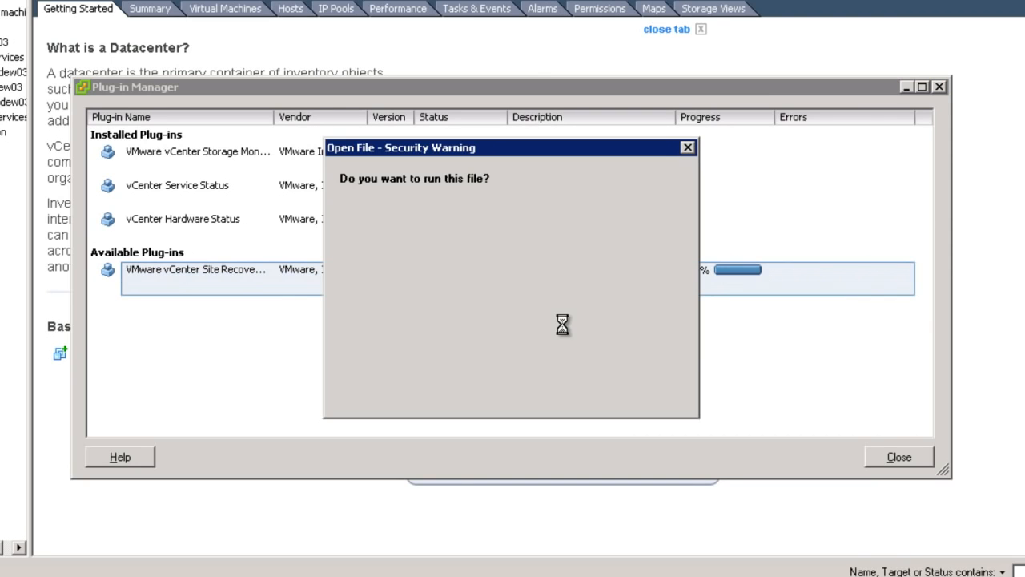
click(561, 301)
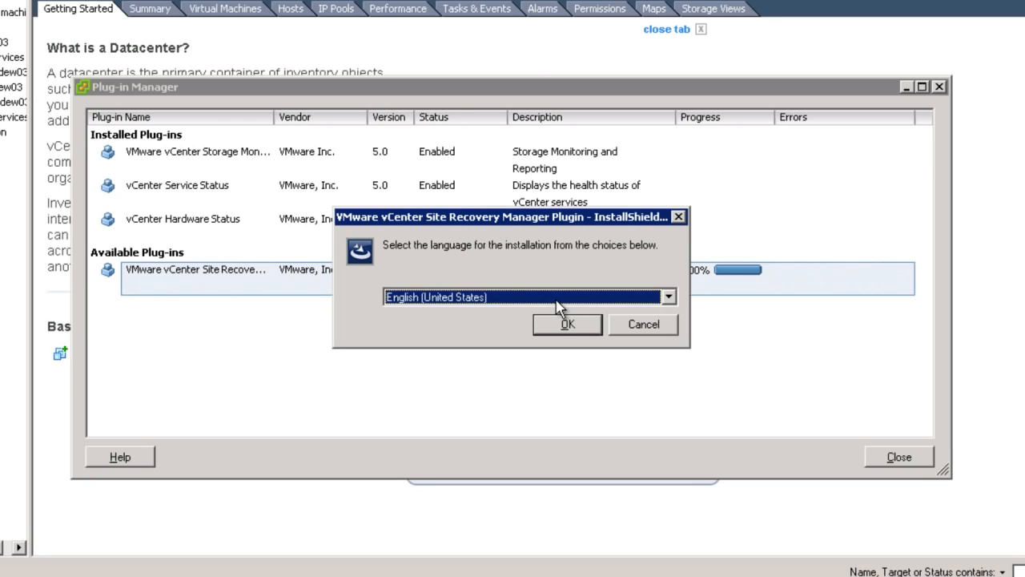
Install the Site Recovery Manager Plugin 5.0.0 in English, accepting the license terms, and finish the installer
click(566, 322)
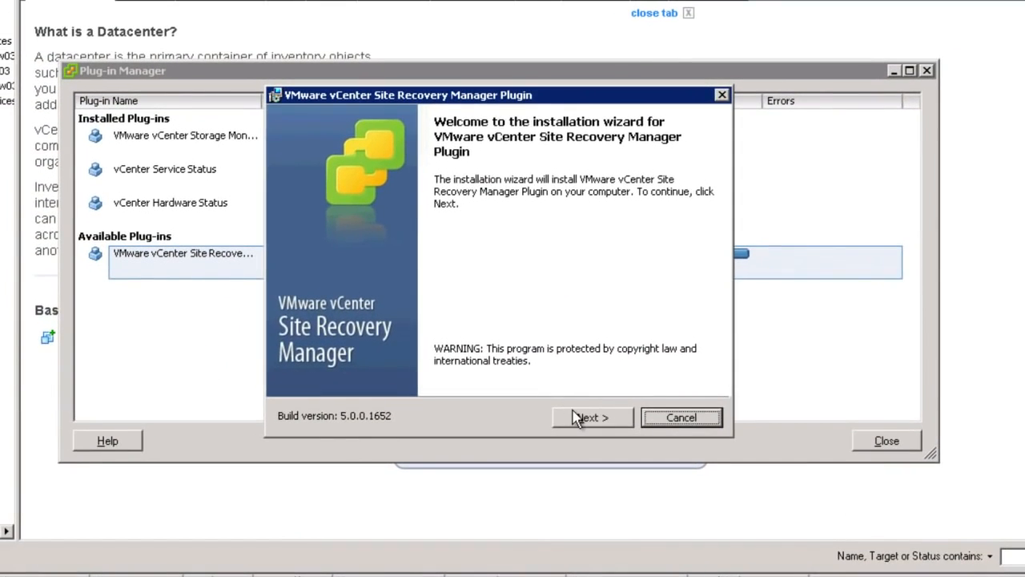
click(532, 388)
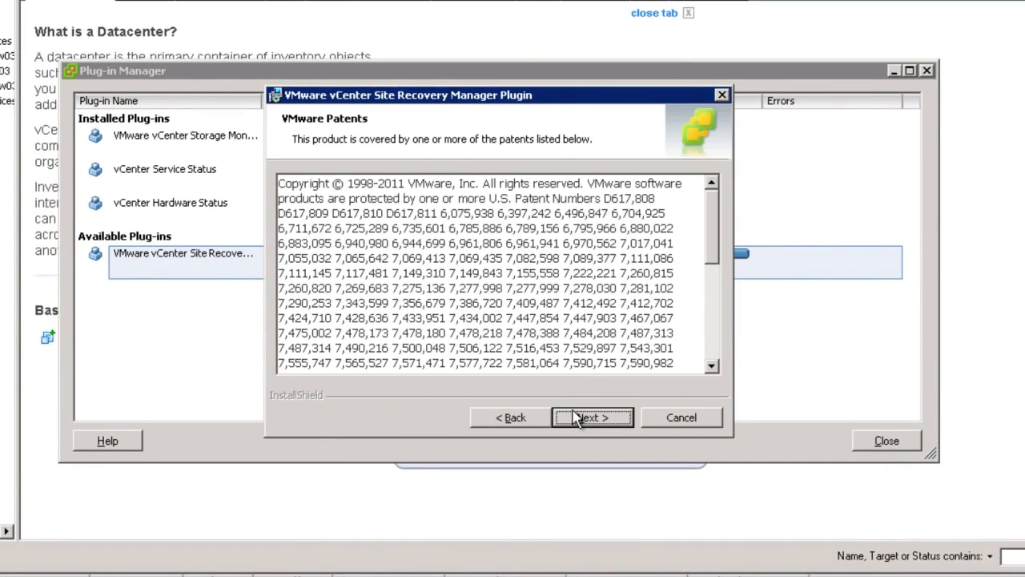
click(574, 418)
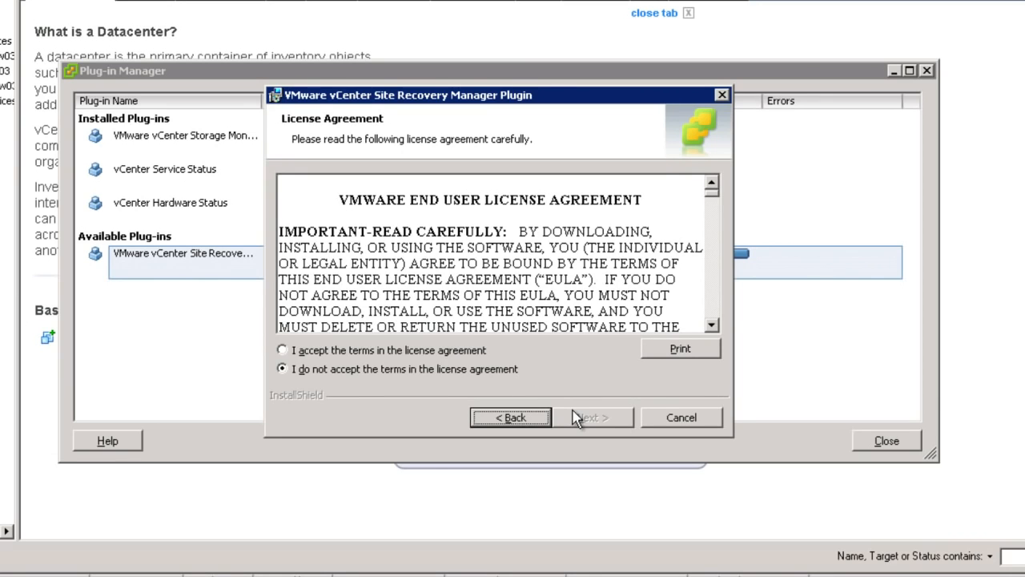
click(406, 353)
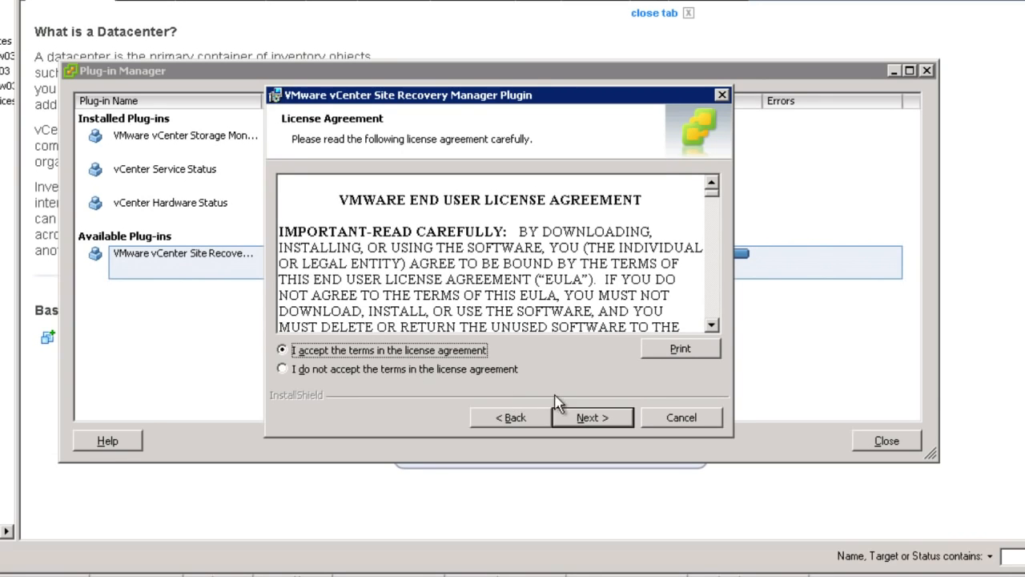
click(576, 418)
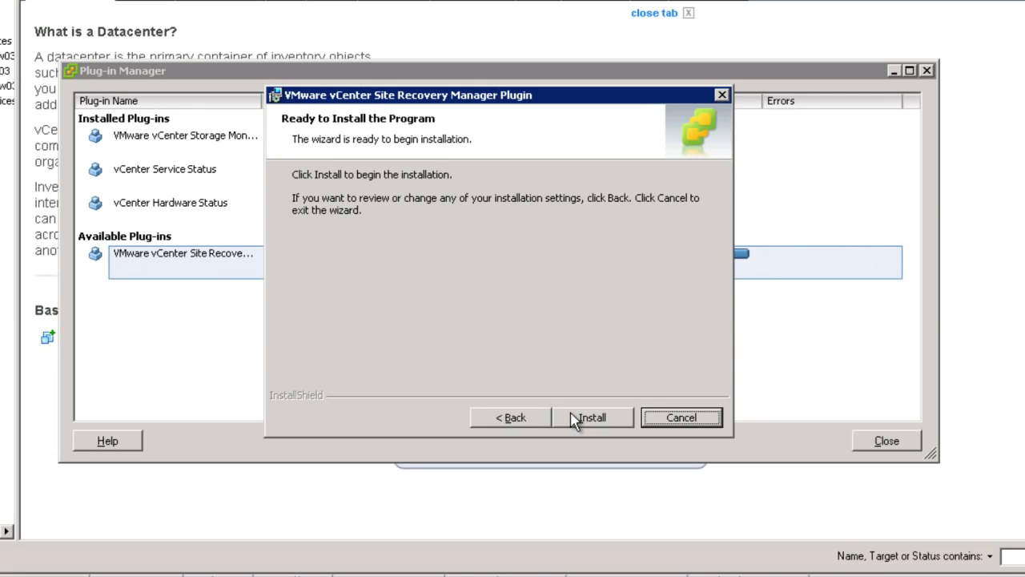
click(575, 419)
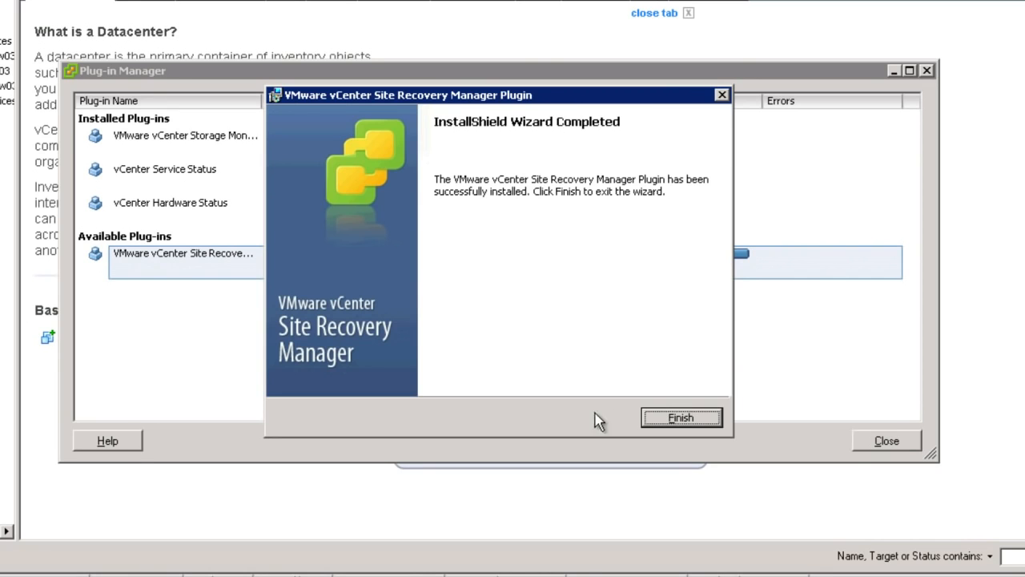
click(664, 418)
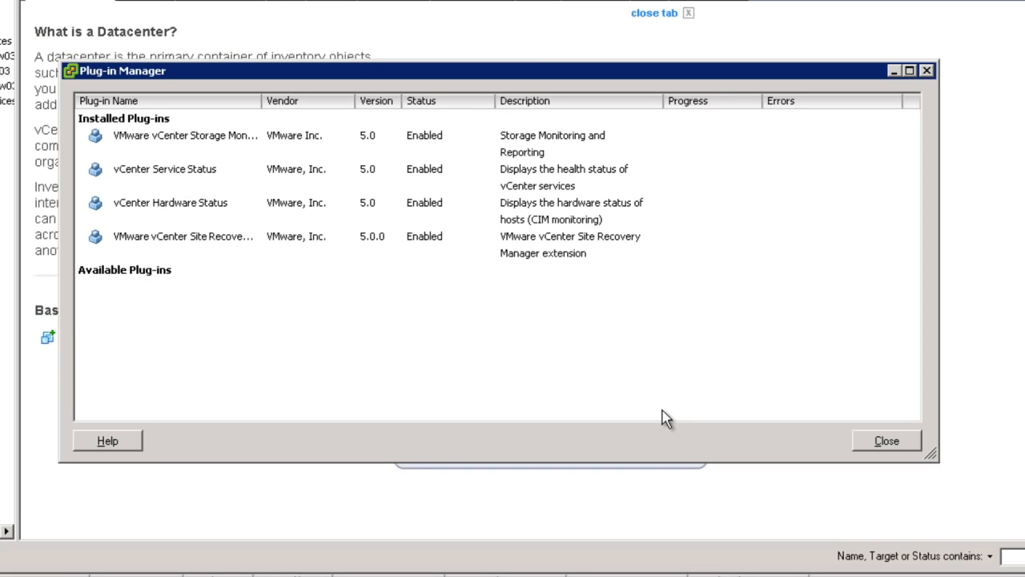
Close Plug-in Manager and launch Site Recovery from Home's Solutions and Applications
click(886, 441)
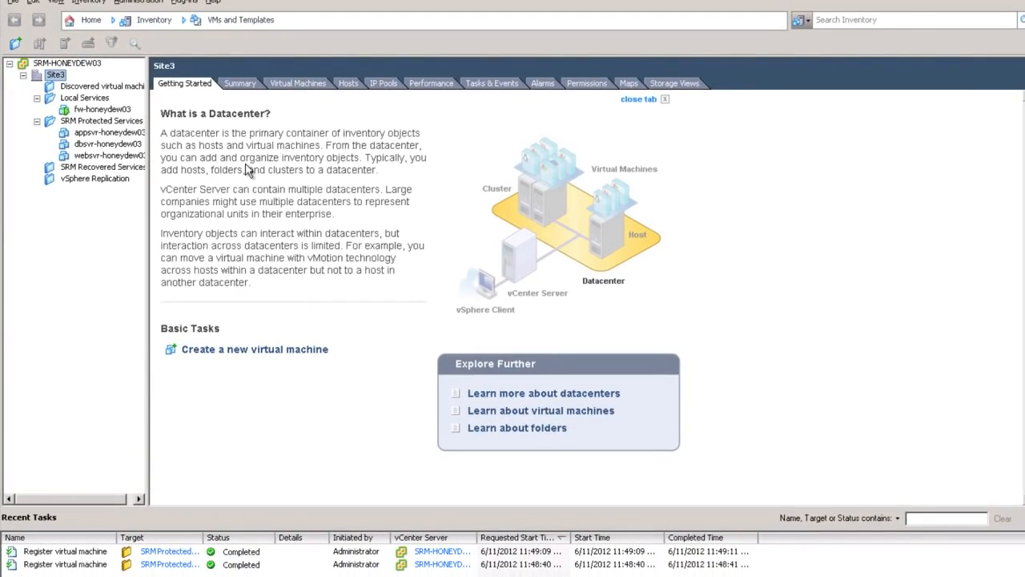
click(89, 21)
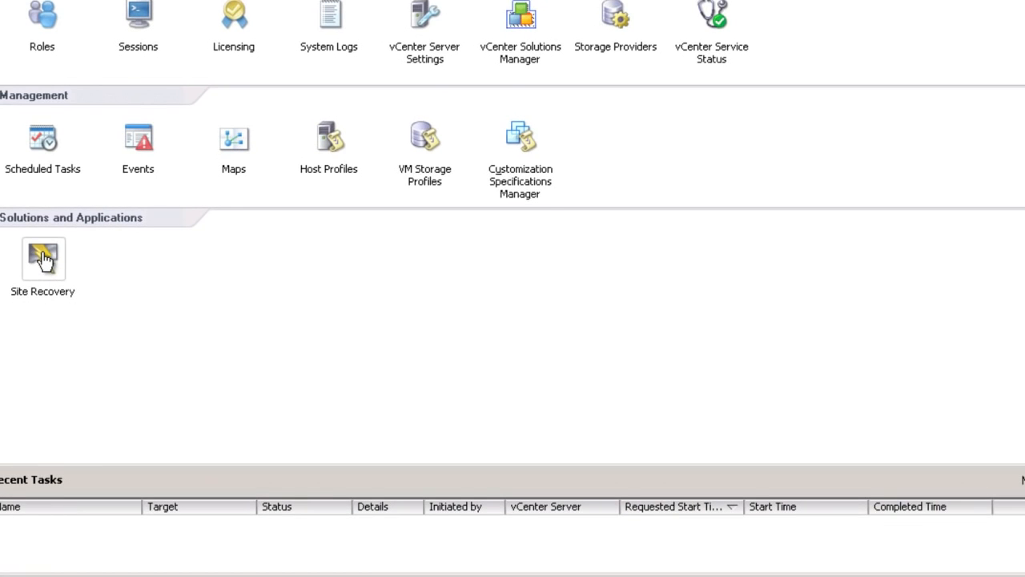
click(44, 258)
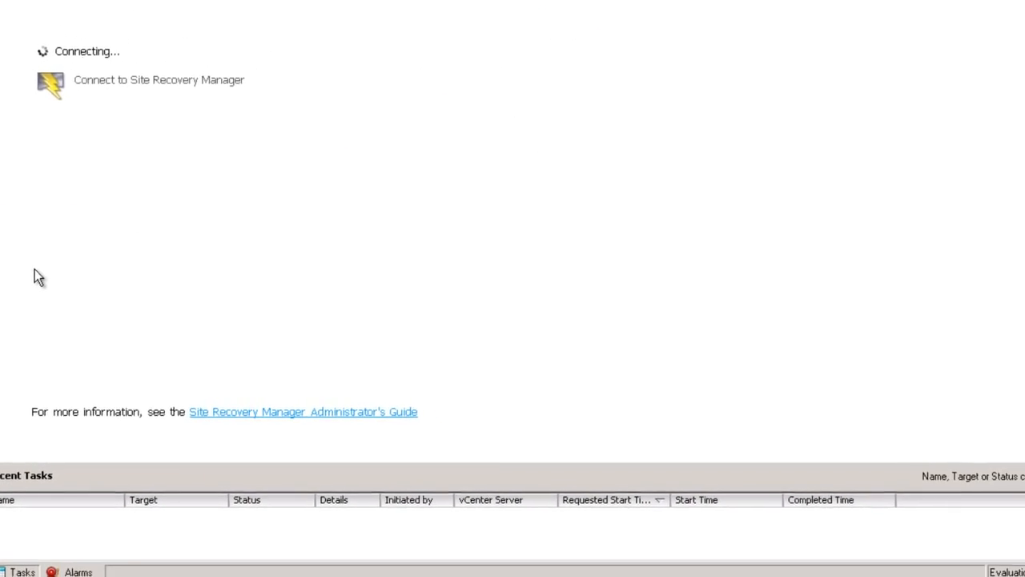